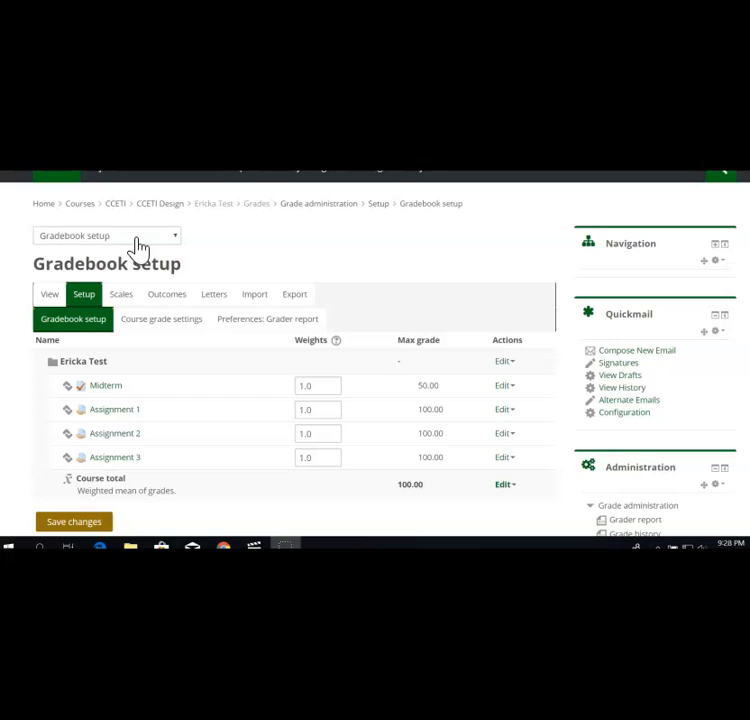
Set the aggregation of the course's top-level grade category to Weighted mean of grades and save the category settings
scroll(140, 248, down, 2)
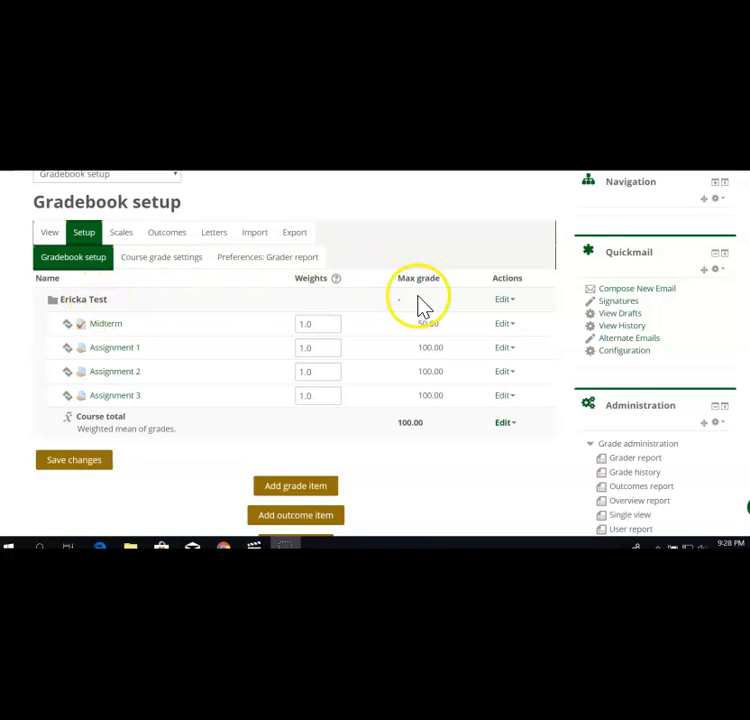
click(503, 300)
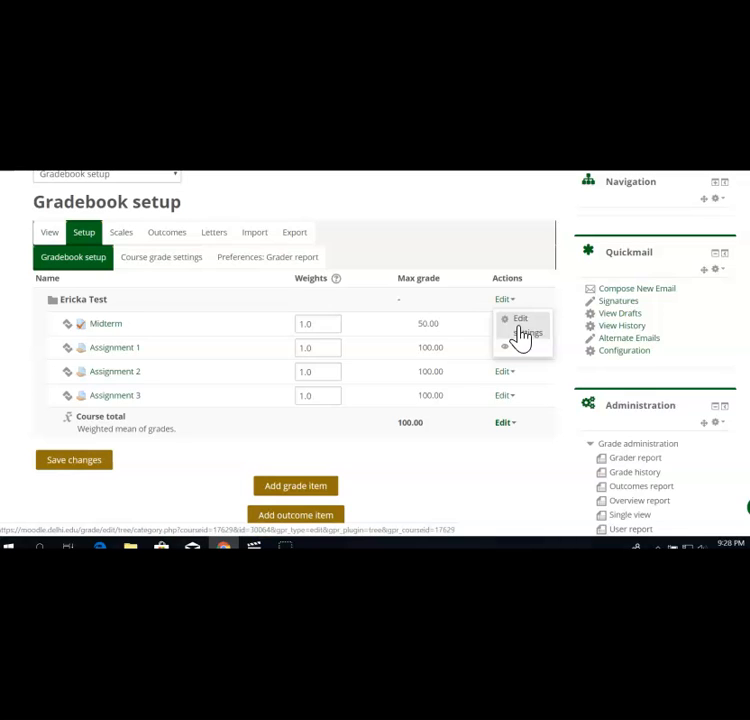
click(520, 332)
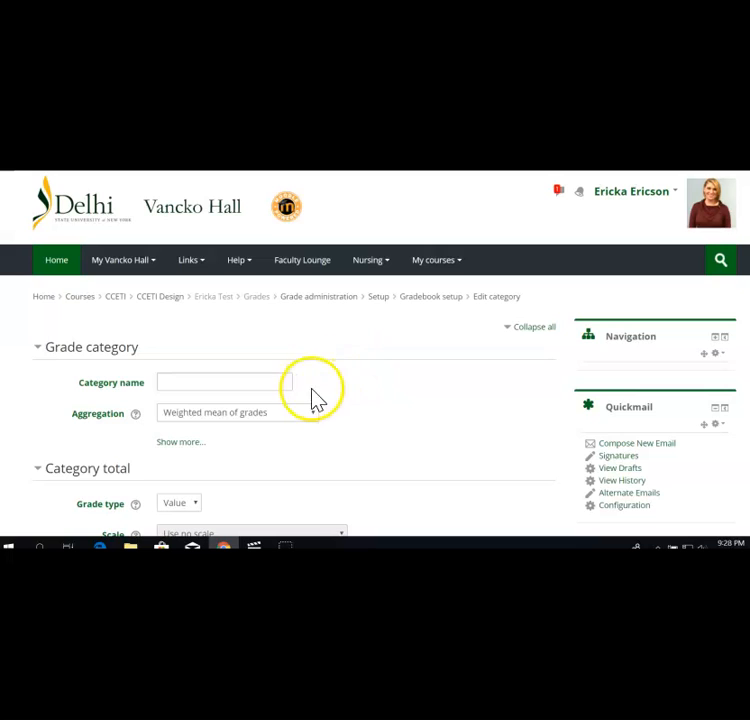
scroll(246, 410, down, 1)
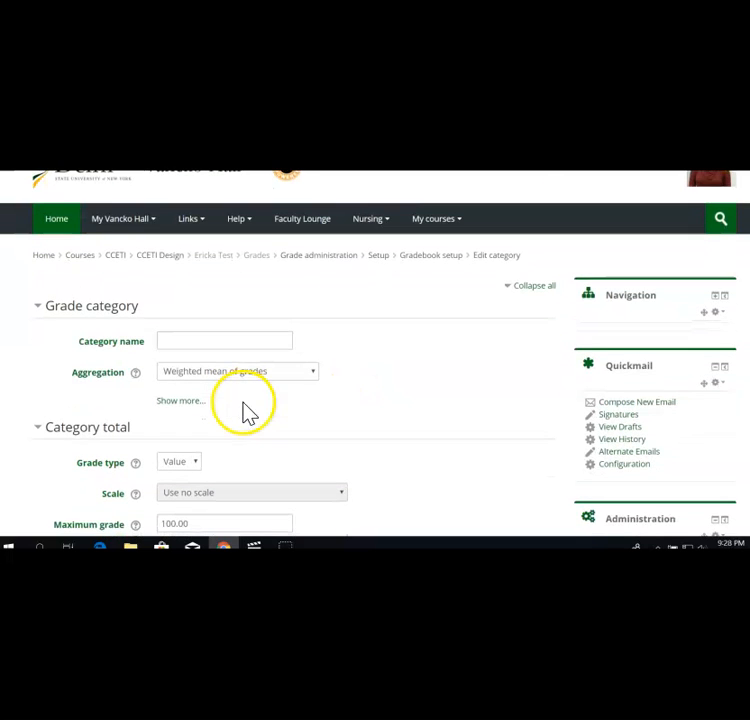
click(207, 380)
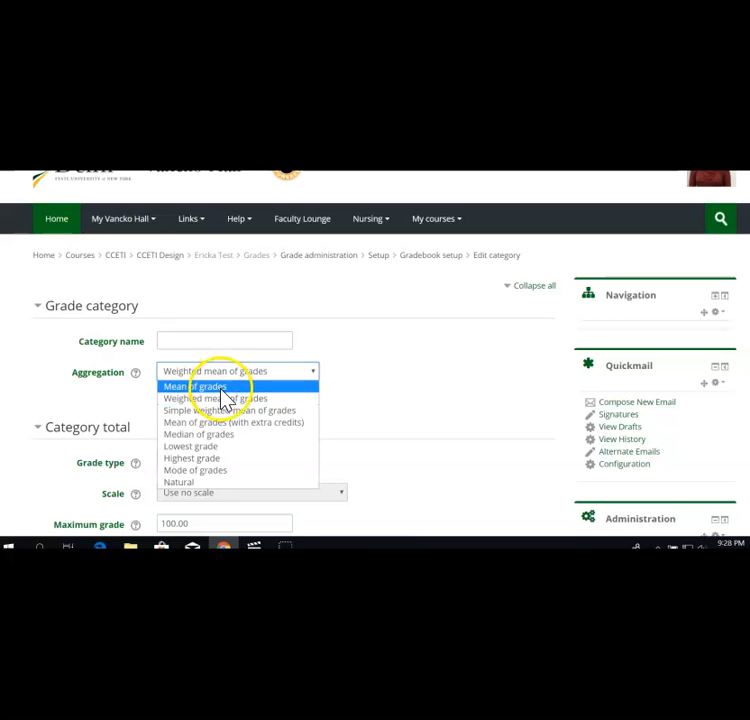
click(227, 401)
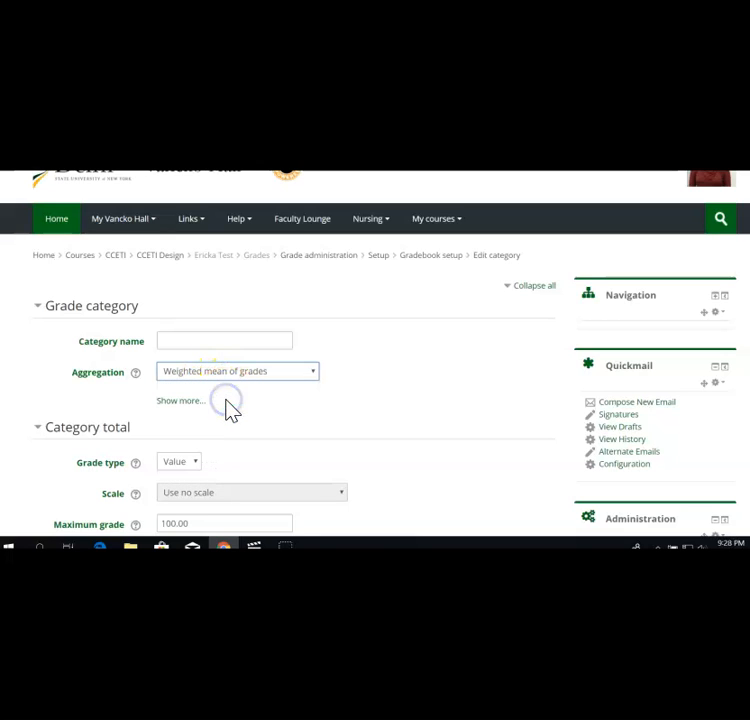
scroll(229, 402, down, 5)
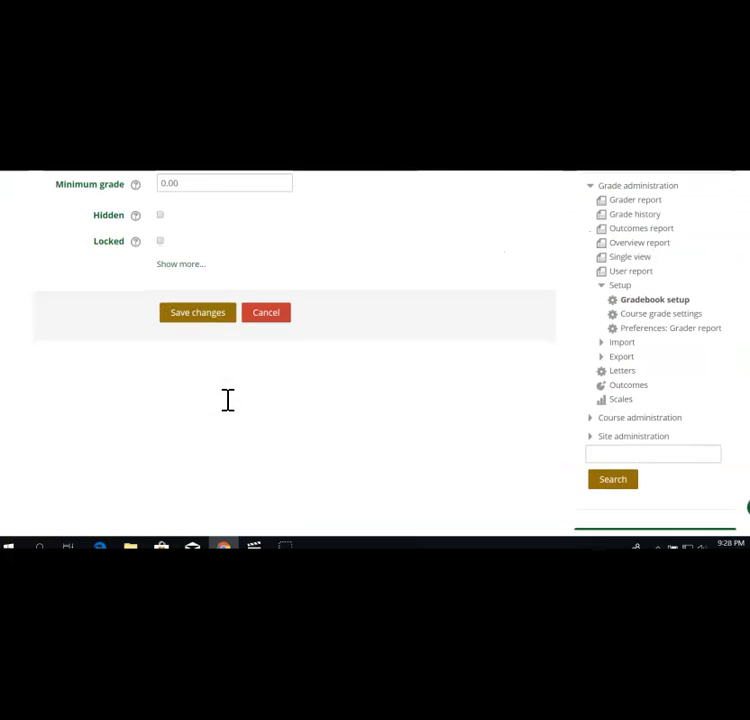
click(215, 316)
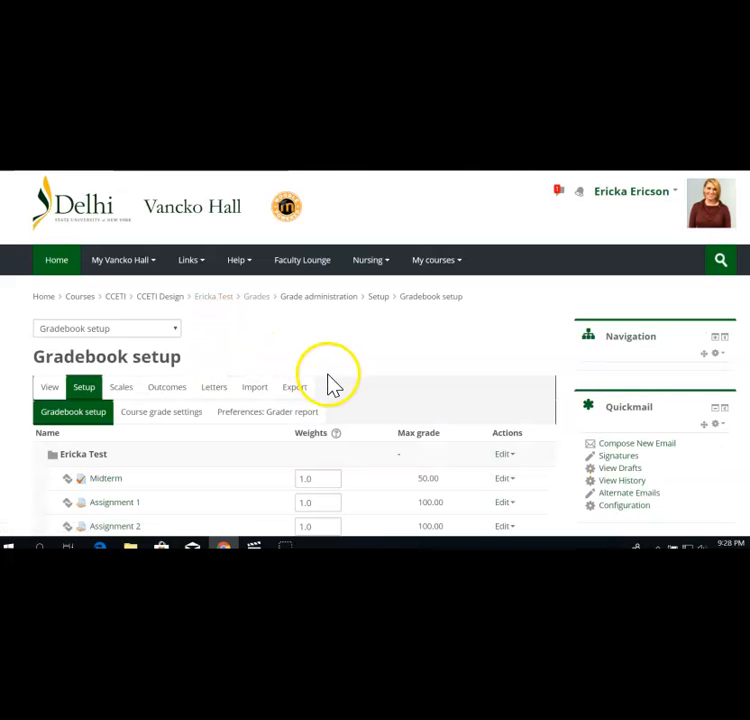
Add a grade category named Participation, keeping its aggregation at Simple weighted mean of grades, and save it
scroll(333, 385, down, 5)
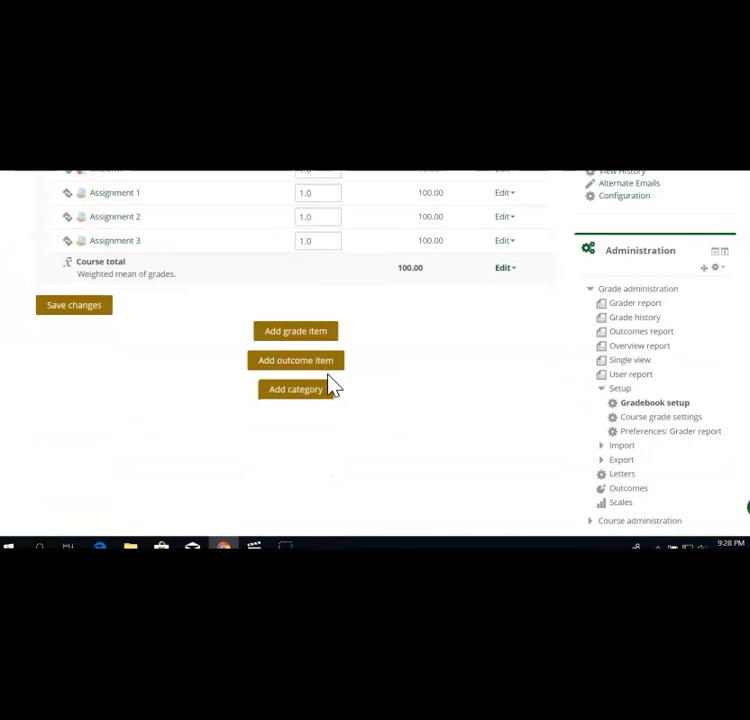
click(316, 396)
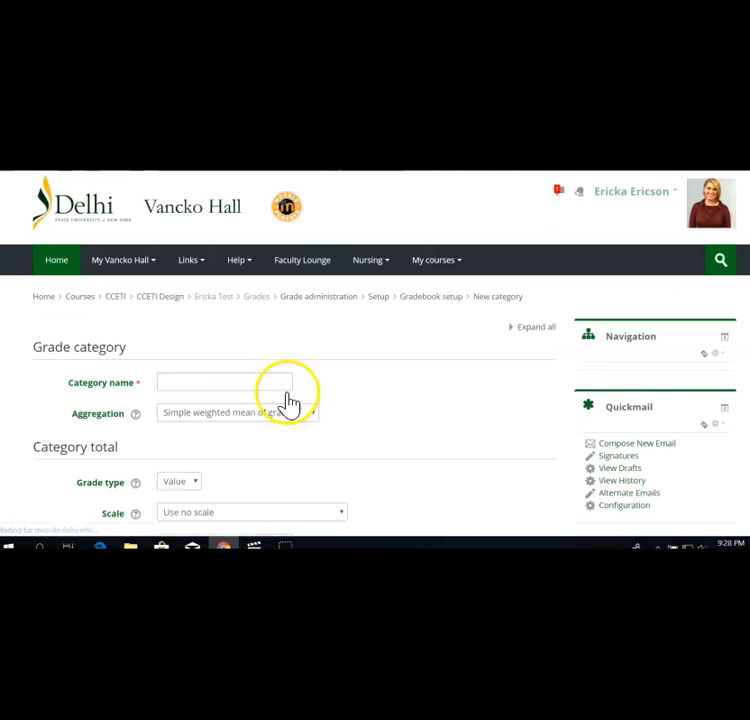
click(259, 384)
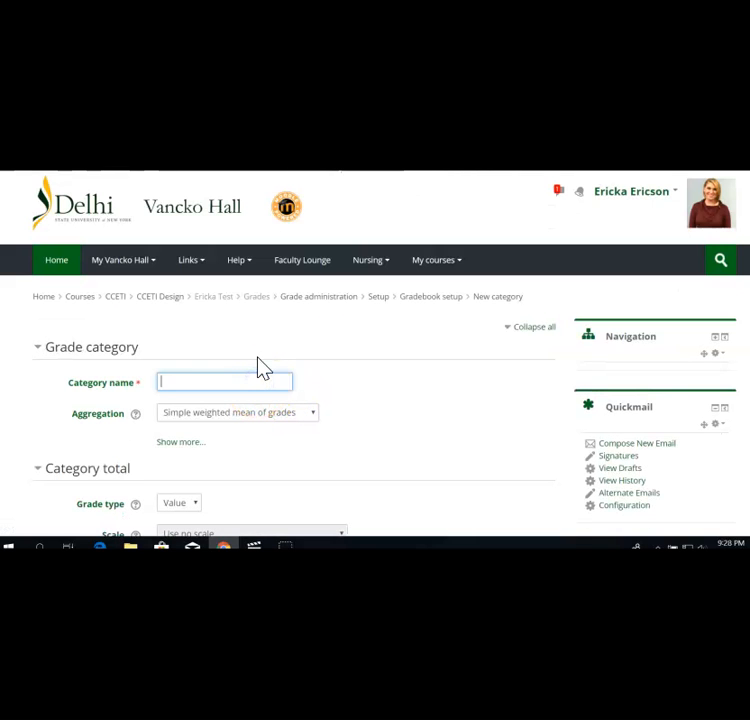
text(Participation)
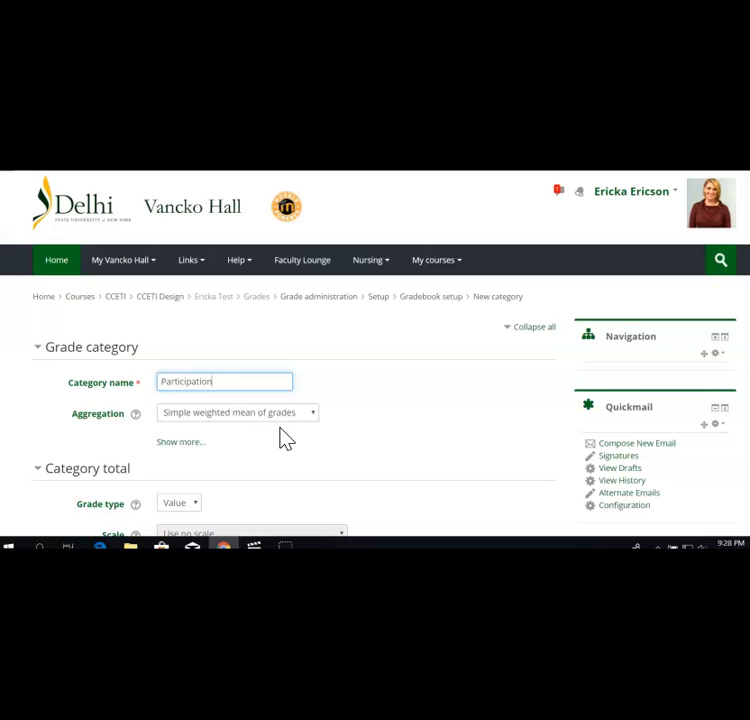
scroll(283, 438, down, 1)
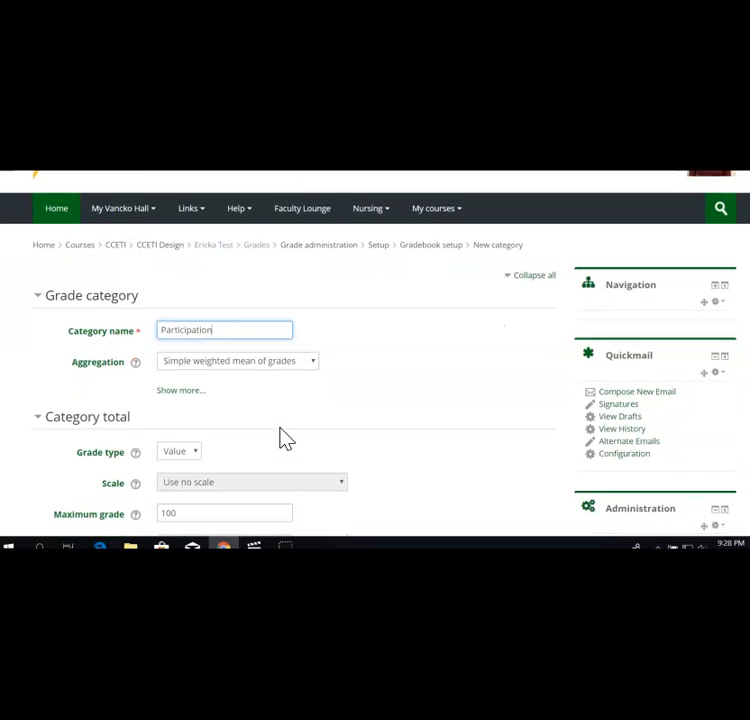
scroll(283, 438, down, 6)
click(229, 395)
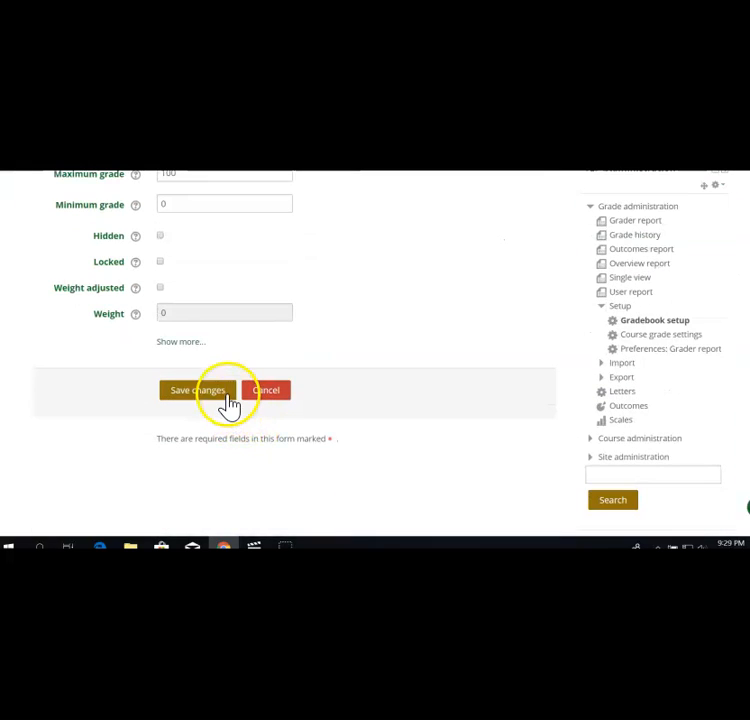
click(226, 393)
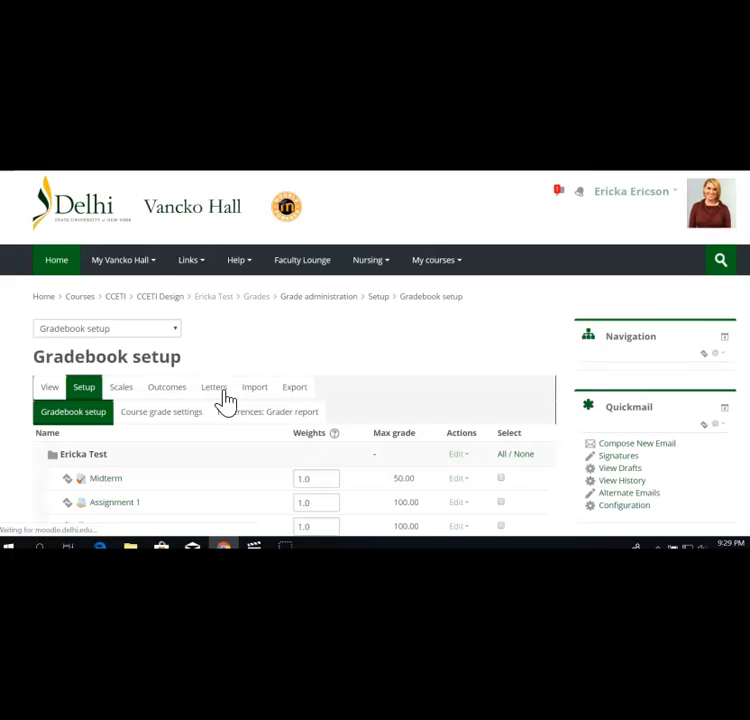
Add a grade category named Discussion Forums with the Simple weighted mean of grades aggregation, and save it
scroll(226, 400, down, 5)
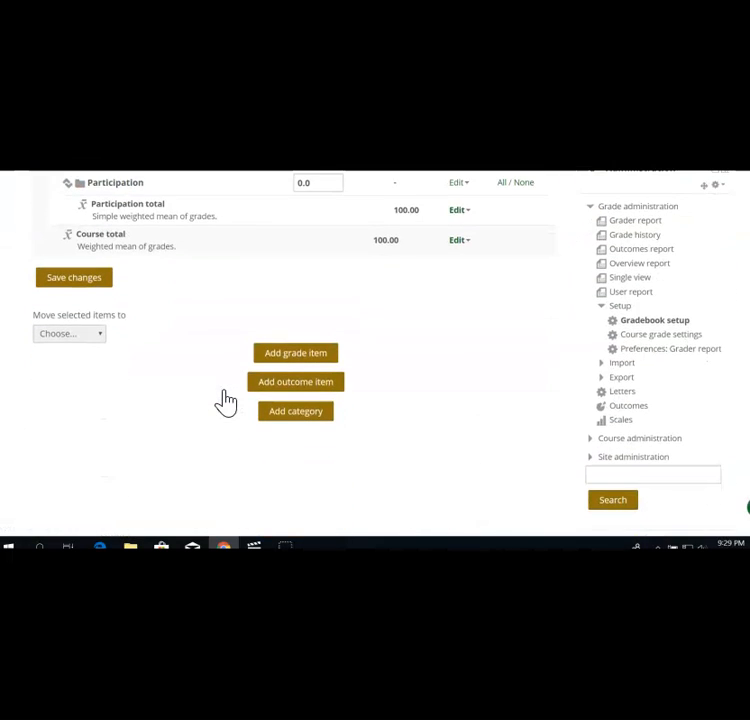
click(279, 413)
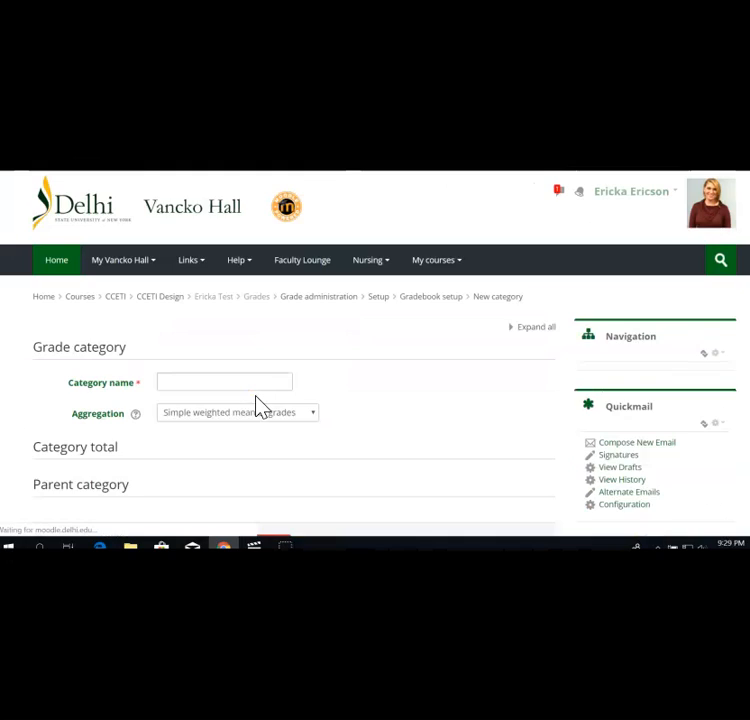
click(236, 385)
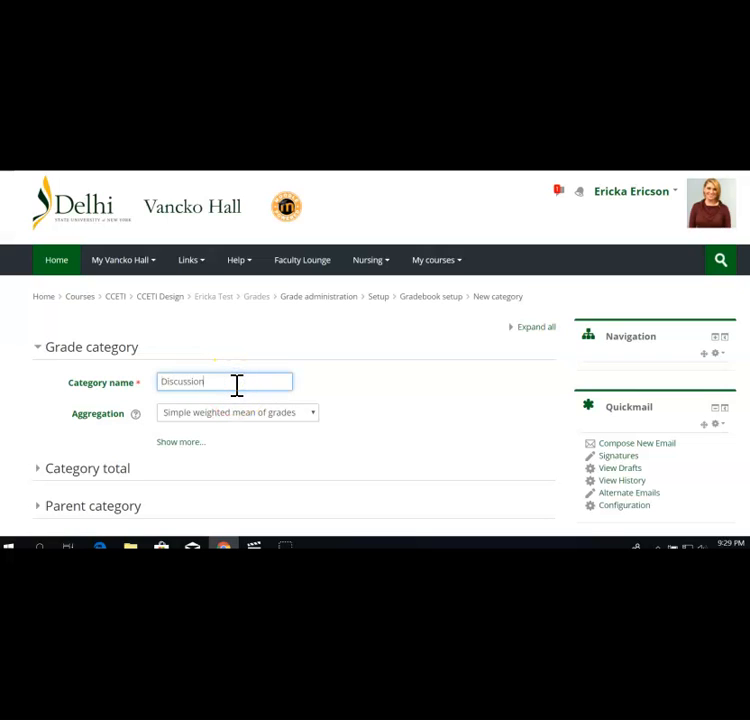
text(Discussion Fru)
key(BackSpace)
key(BackSpace)
text(orums)
scroll(239, 395, down, 3)
click(215, 378)
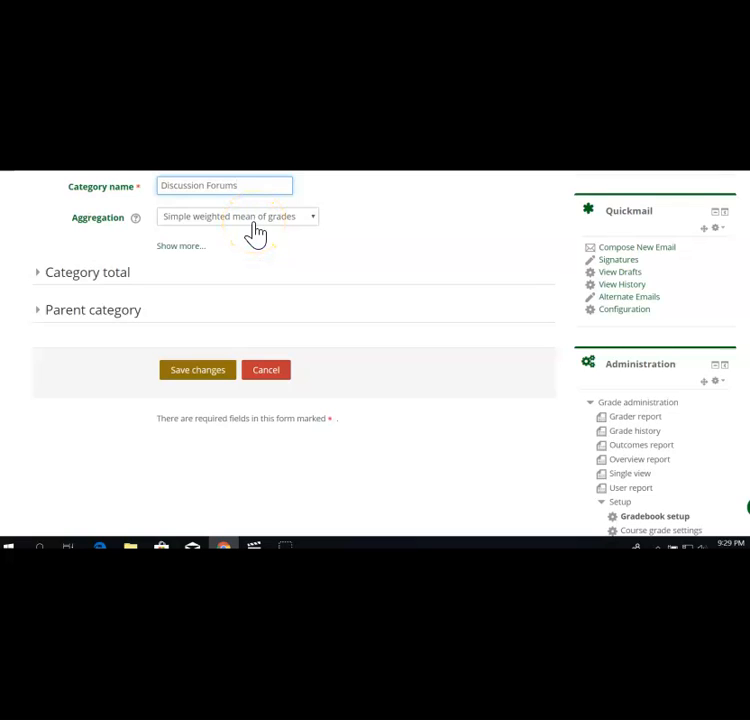
click(206, 376)
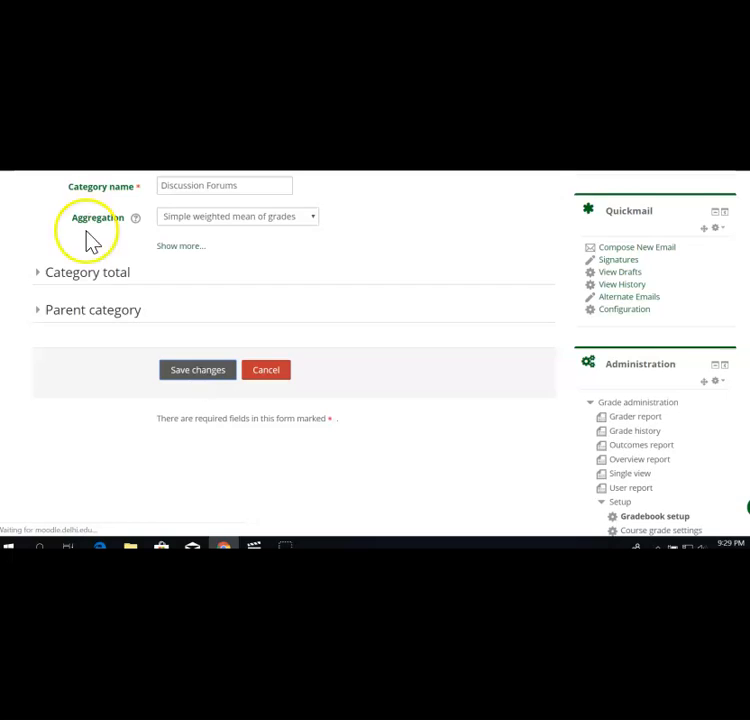
Set the category weights to 10 for Participation, 15 for Discussion Forums and 25 for Essays
scroll(492, 303, down, 3)
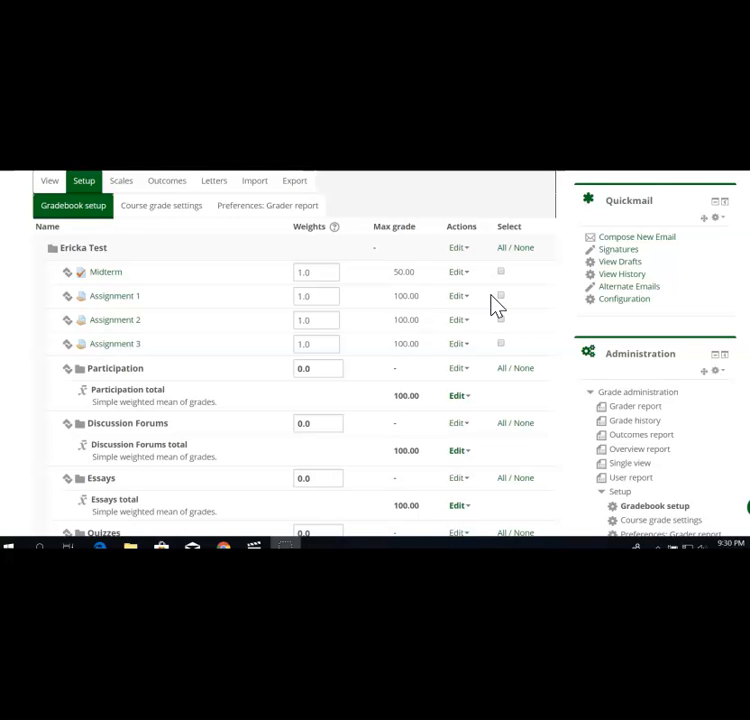
scroll(495, 305, down, 1)
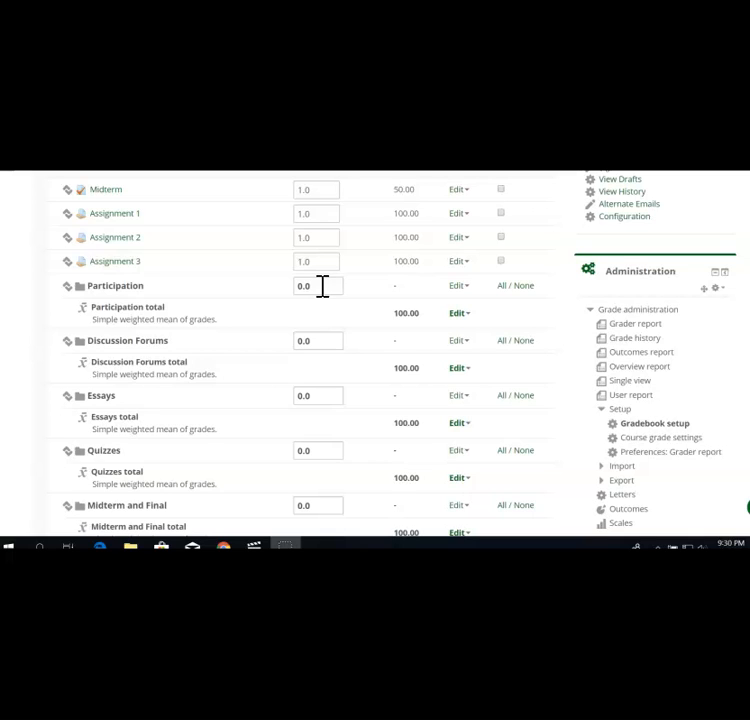
drag(322, 286, 288, 298)
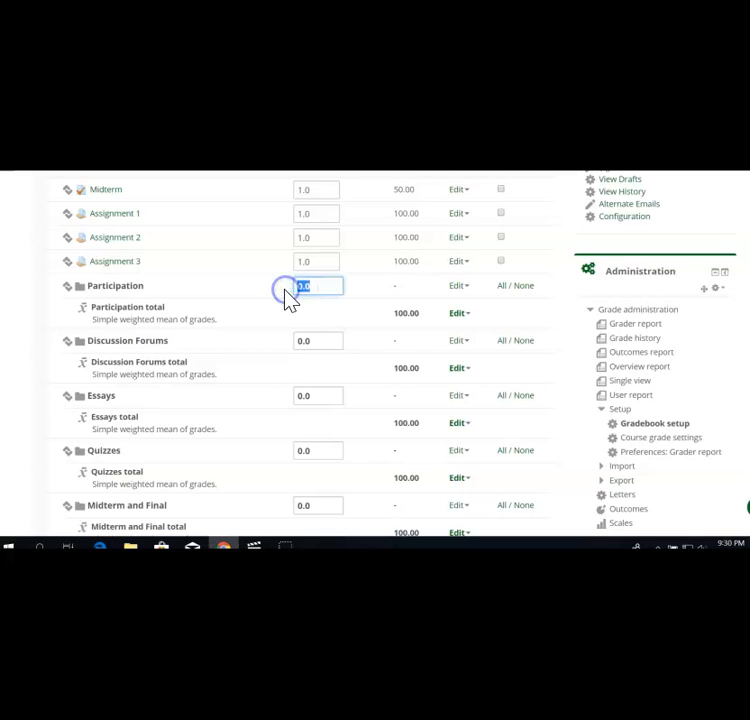
text(10)
drag(328, 343, 285, 351)
text(15)
drag(323, 397, 285, 408)
text(25)
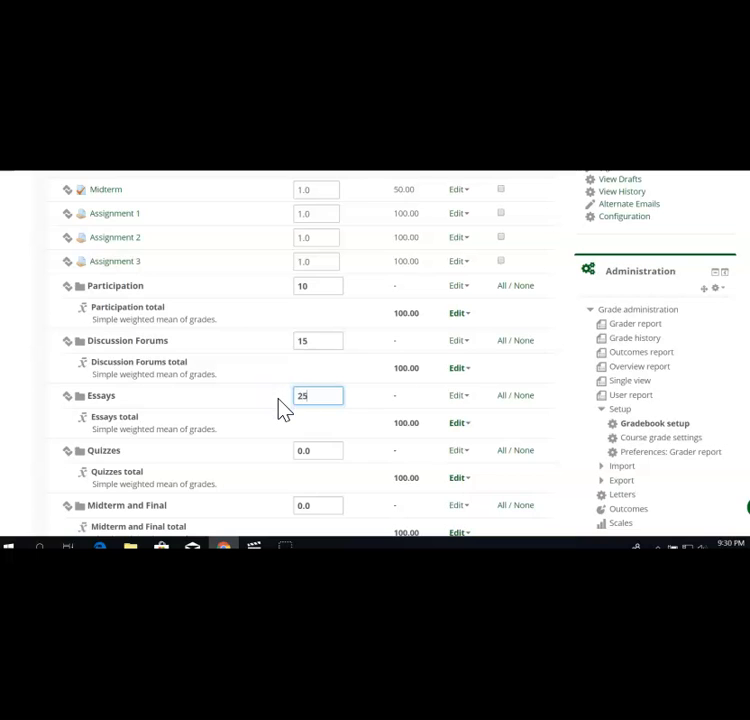
Set the category weights to 15 for Quizzes and 25 for Midterm and Final, and save the gradebook setup
drag(313, 450, 285, 463)
text(25)
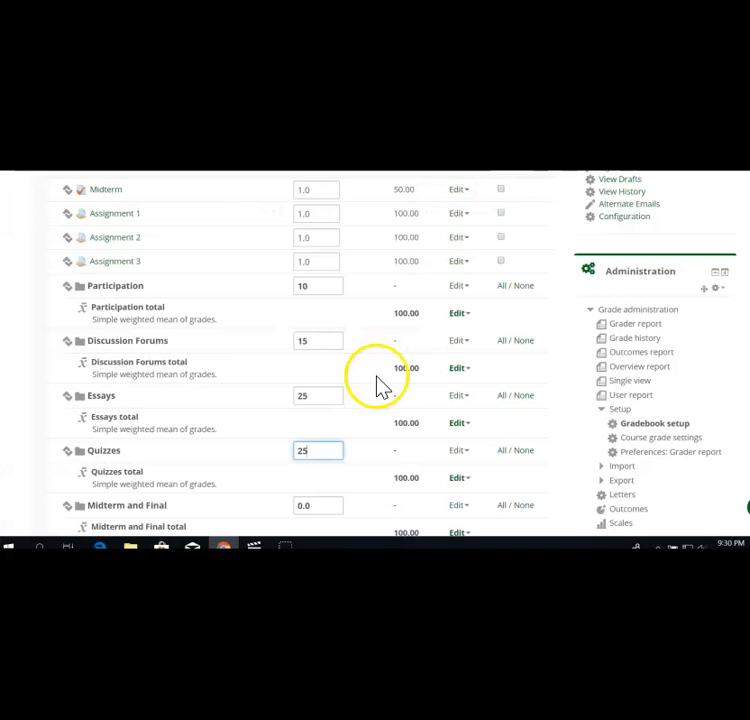
drag(308, 449, 283, 462)
text(15)
key(Tab)
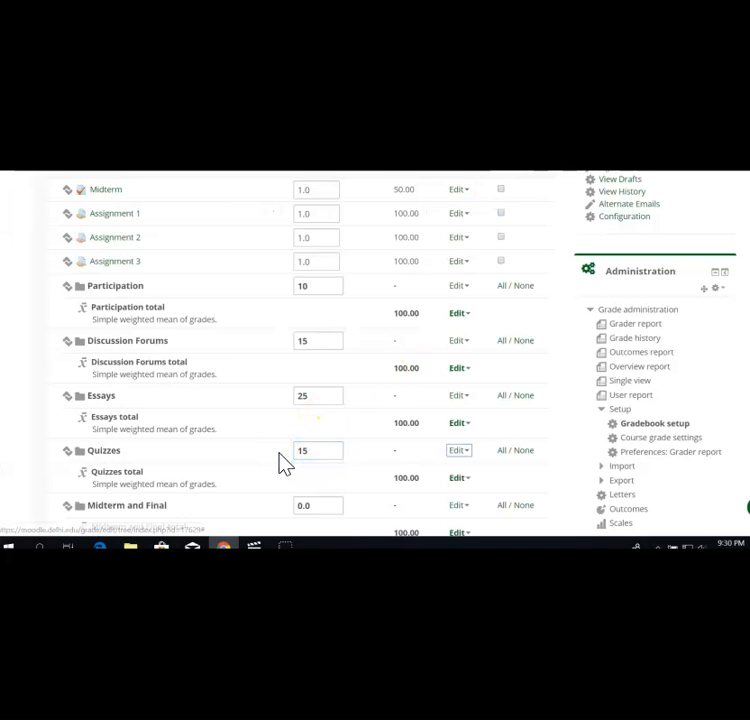
click(313, 505)
text(25)
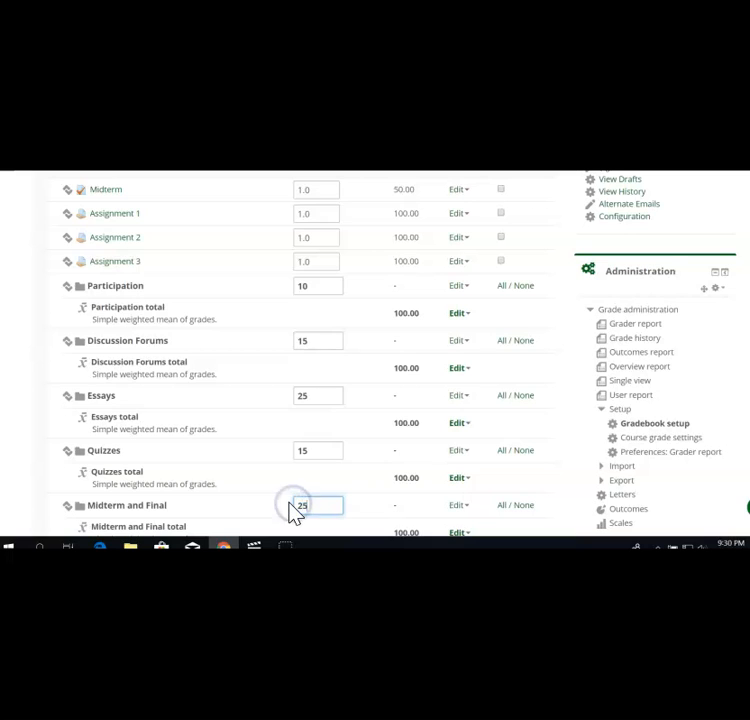
scroll(295, 512, down, 2)
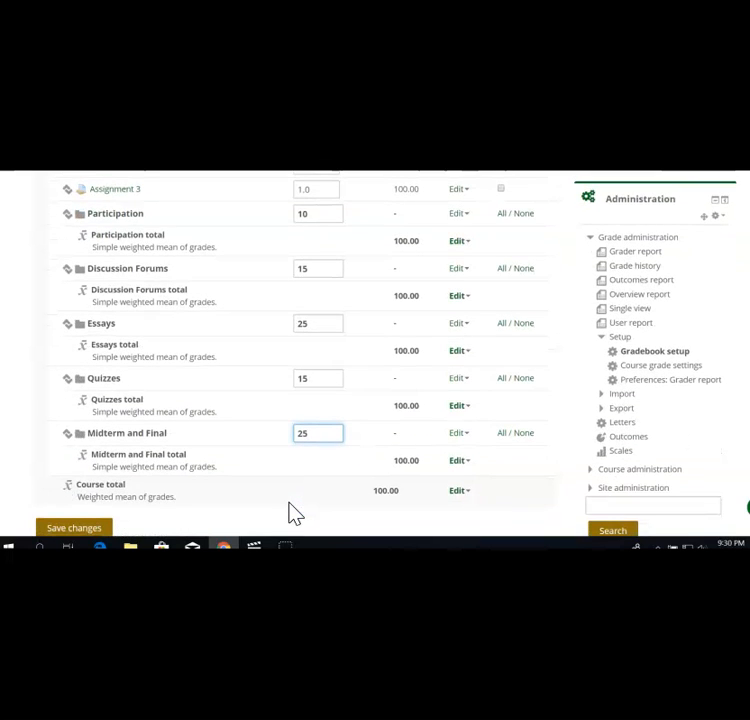
scroll(295, 513, down, 2)
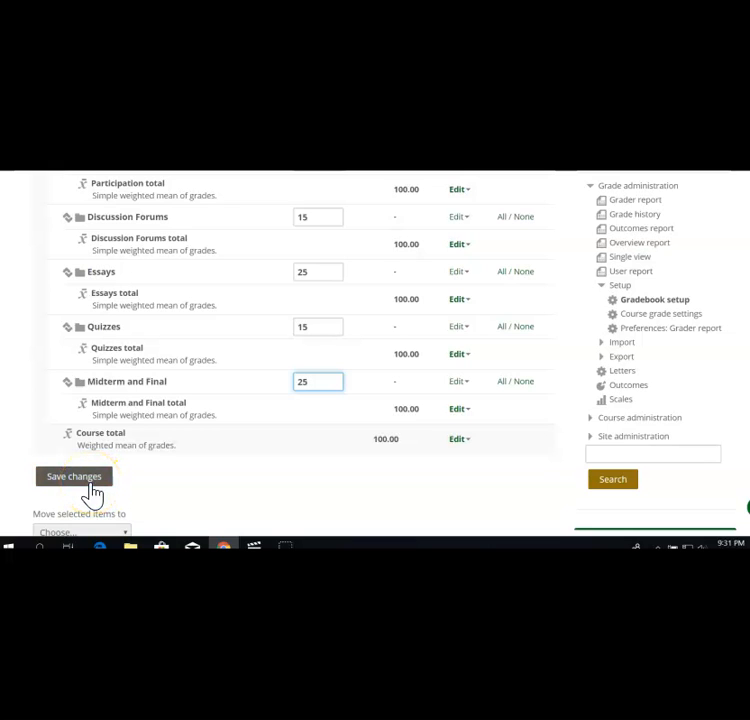
click(93, 490)
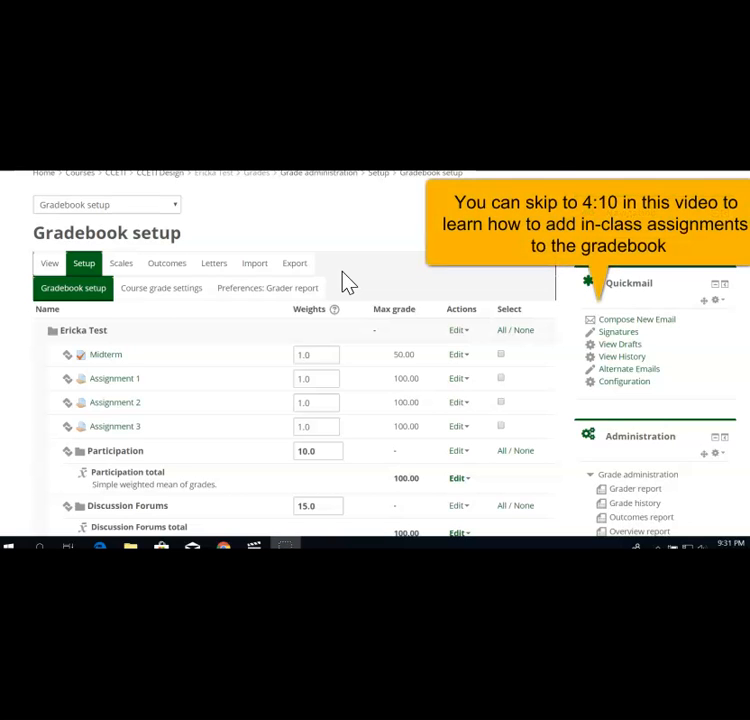
Move the grade items Assignment 1, Assignment 2 and Assignment 3 into the Essays category
scroll(348, 283, down, 2)
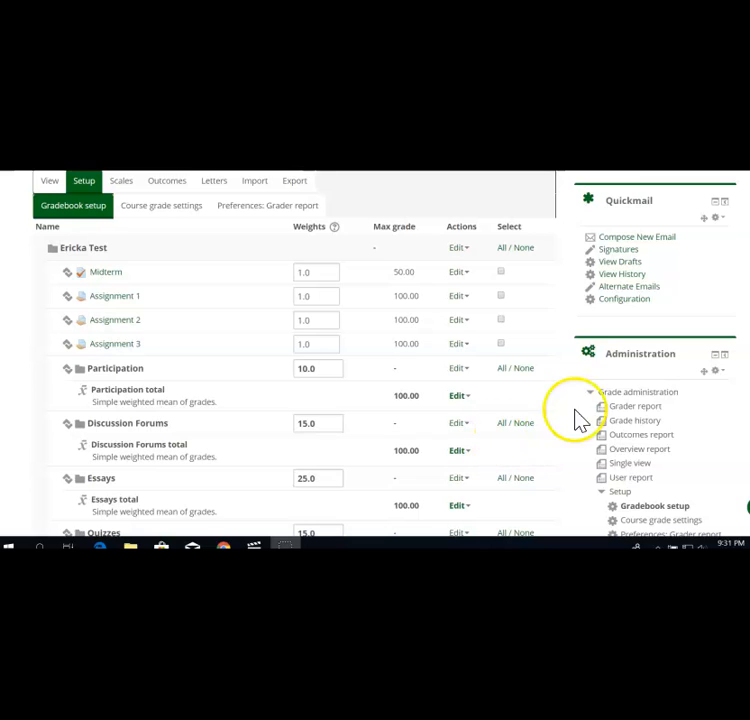
click(501, 296)
click(501, 320)
click(501, 344)
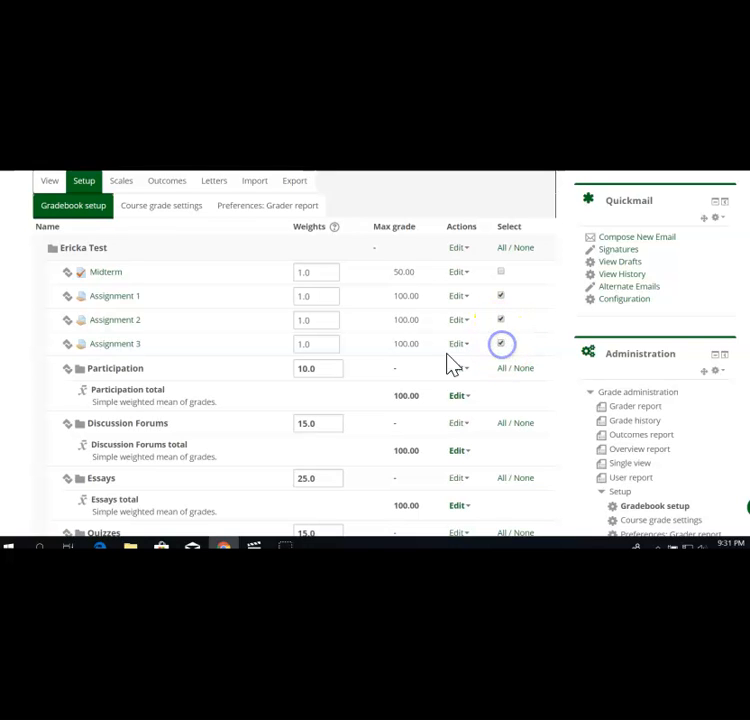
scroll(277, 392, down, 5)
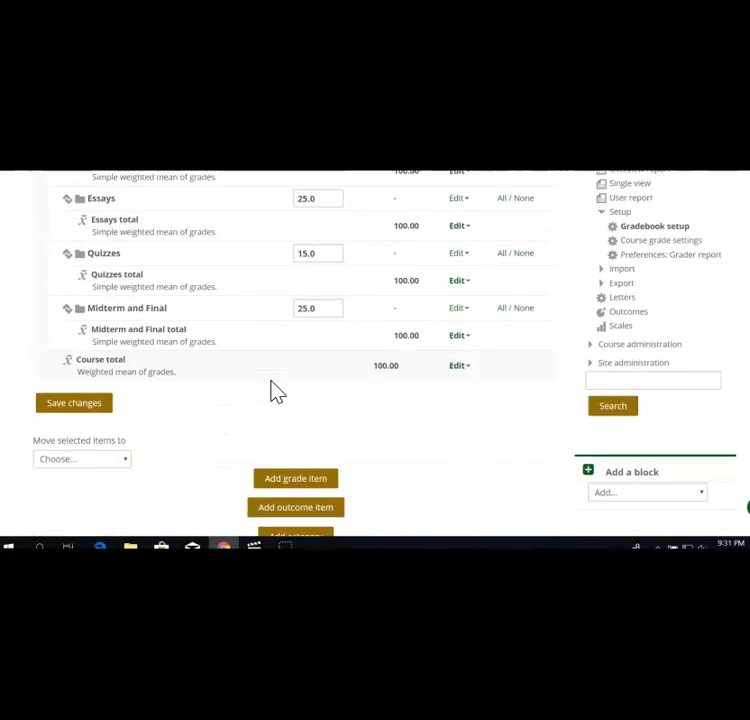
drag(256, 388, 118, 358)
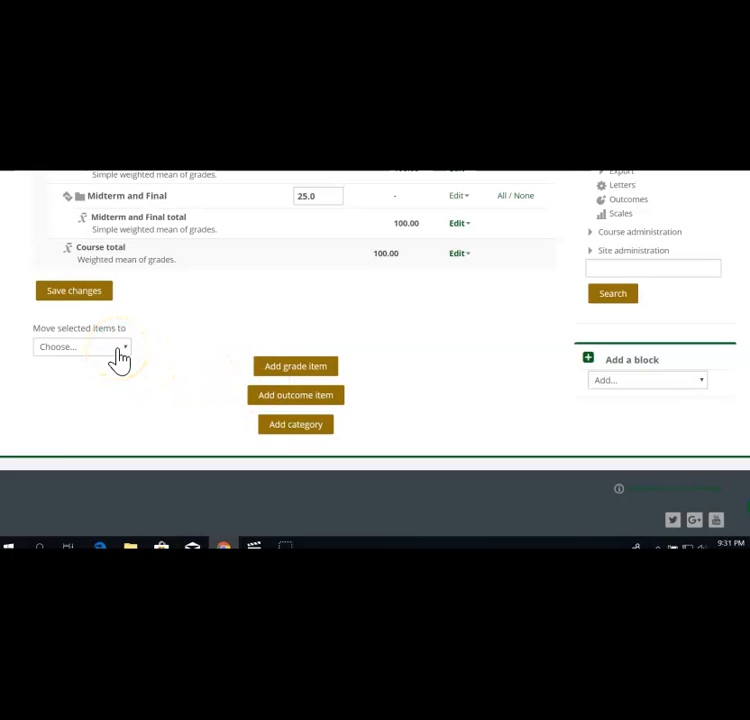
click(119, 357)
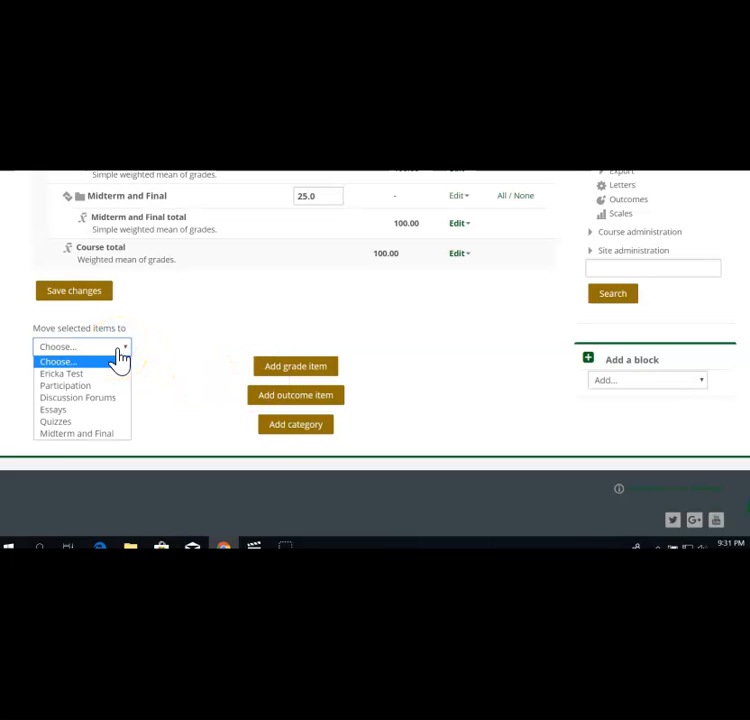
click(105, 409)
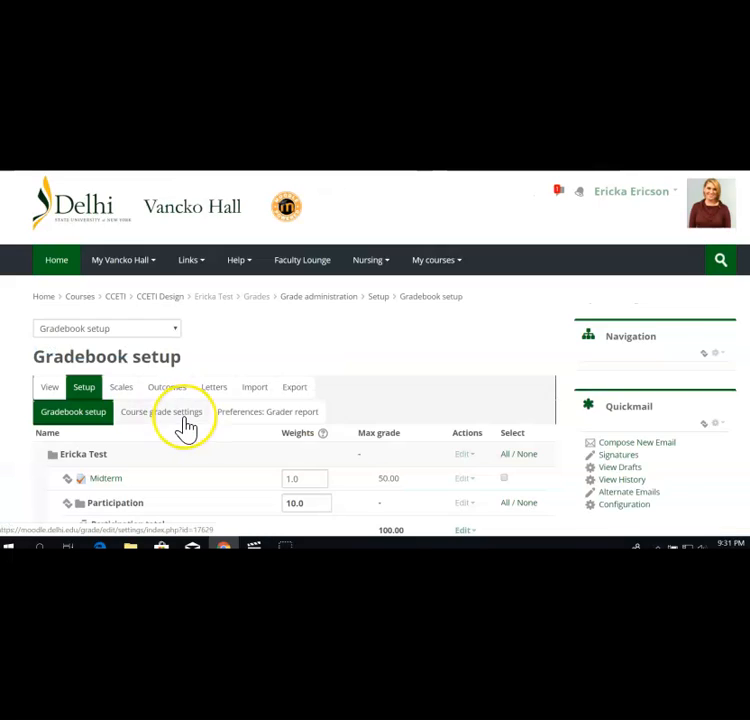
scroll(186, 426, down, 5)
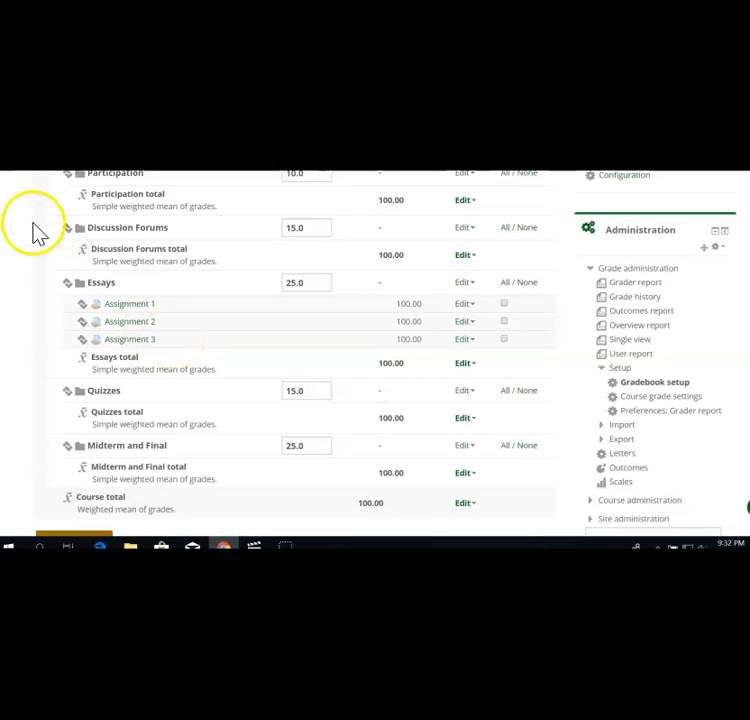
scroll(37, 234, up, 2)
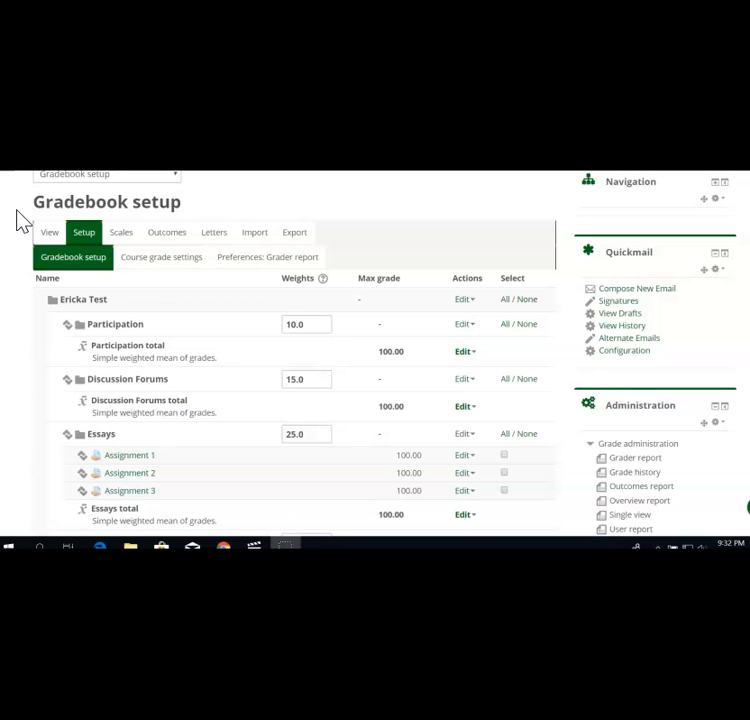
Add a grade item named In Class Speech in the Participation category, keeping the maximum grade of 100, and save it
scroll(17, 220, down, 10)
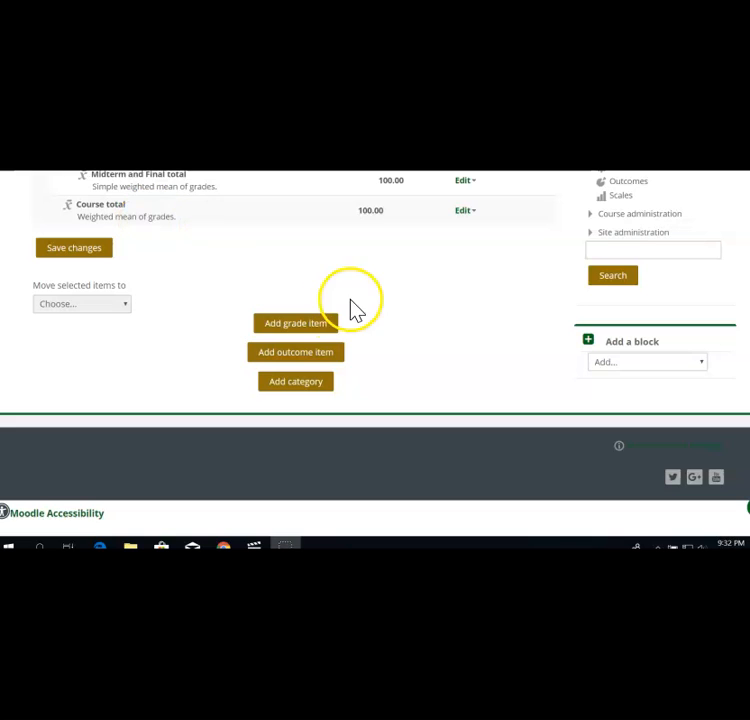
click(316, 326)
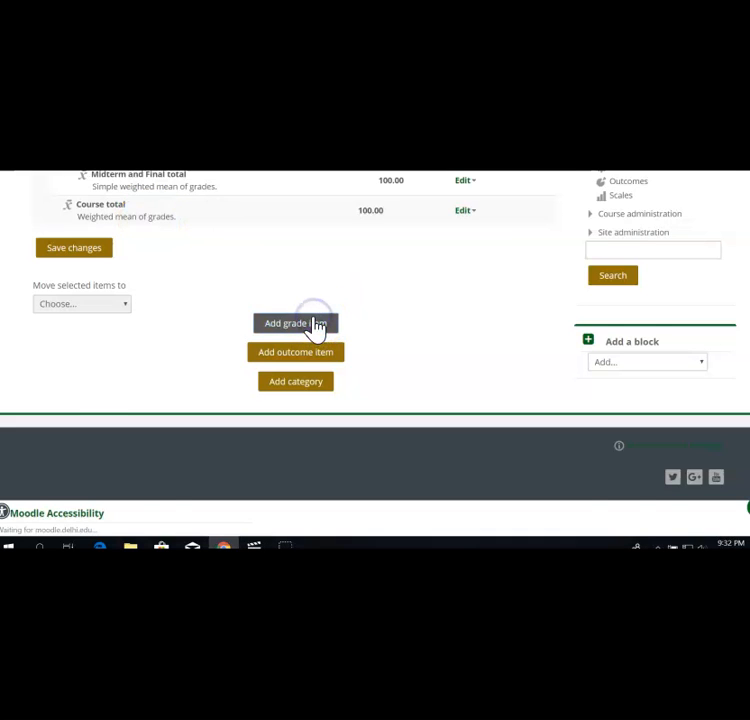
click(240, 379)
text(In Class Speech)
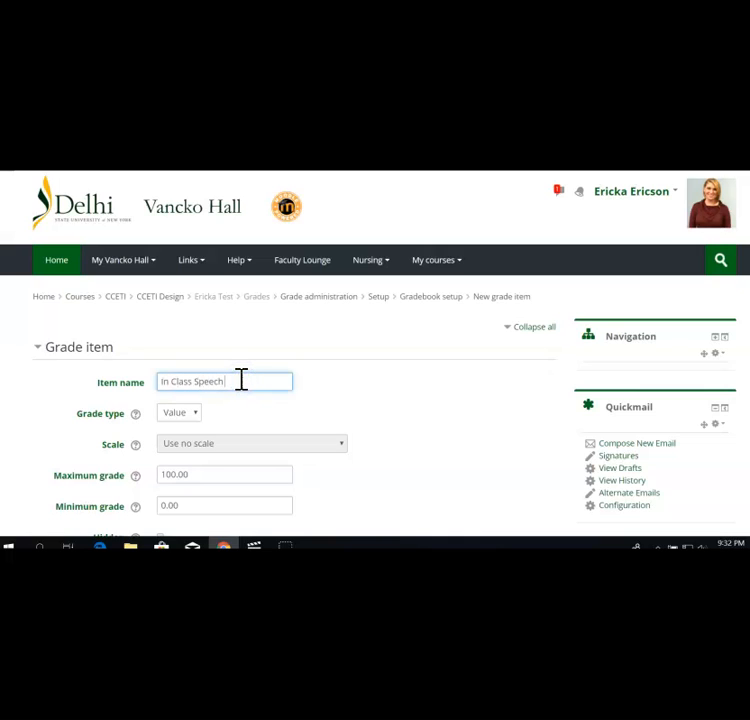
scroll(241, 385, down, 3)
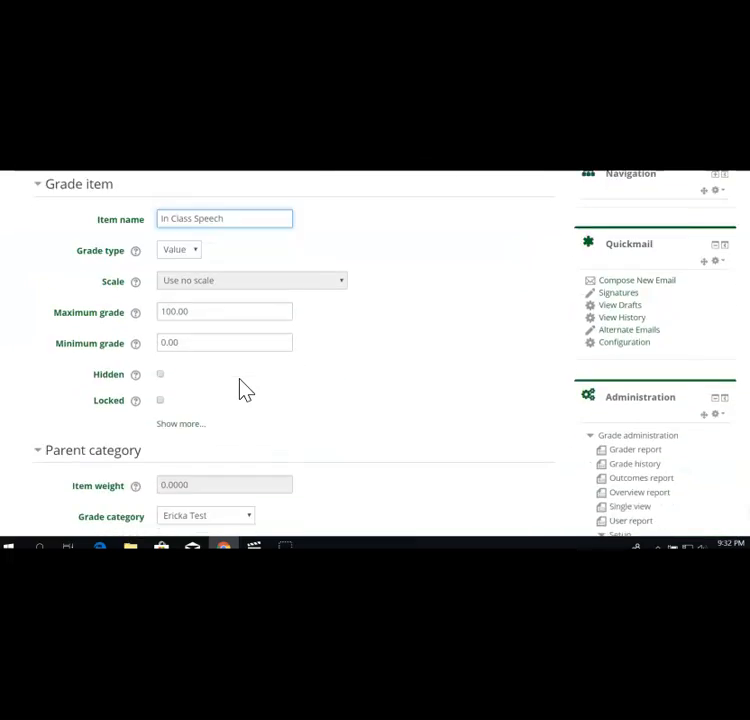
click(208, 233)
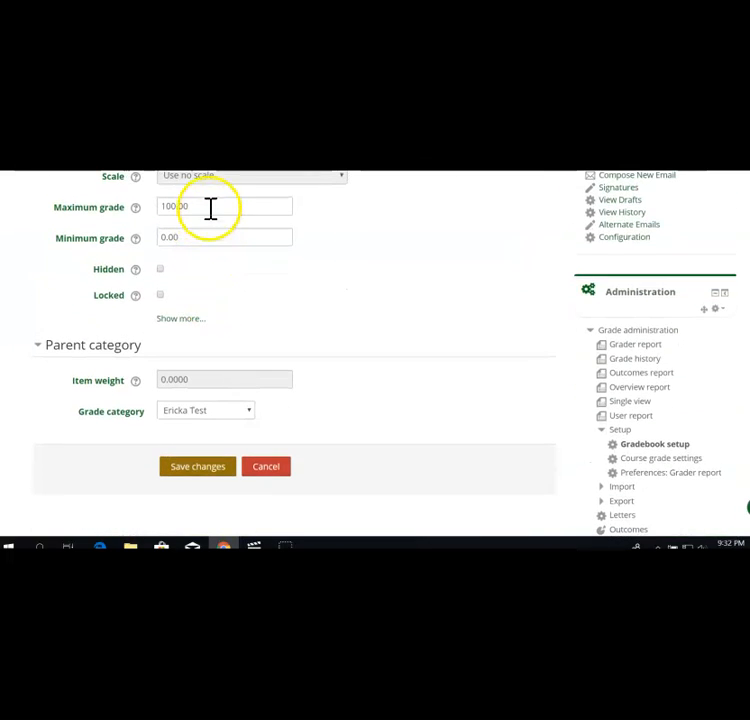
click(217, 417)
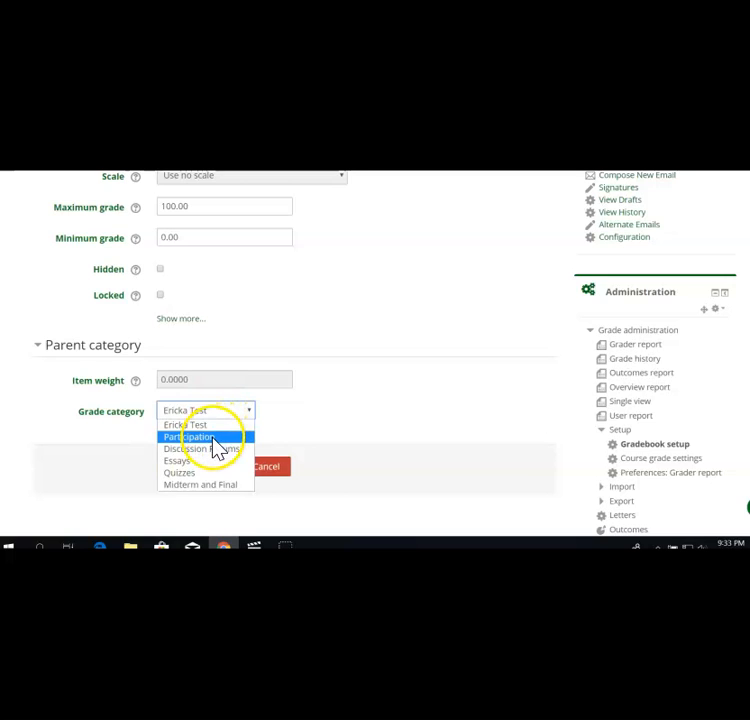
click(212, 438)
click(197, 472)
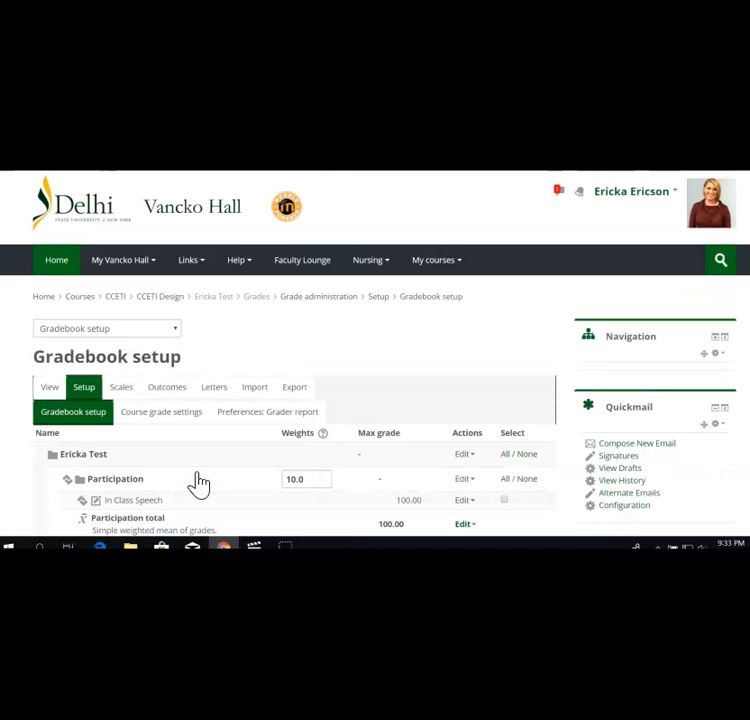
Start another new grade item and name it In Class Quiz
scroll(197, 483, down, 3)
scroll(197, 483, down, 8)
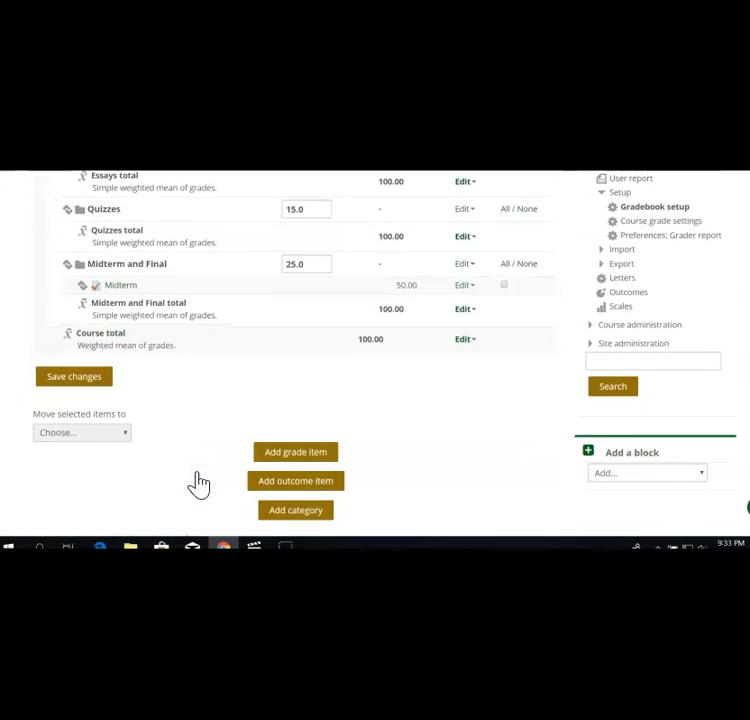
scroll(199, 483, down, 1)
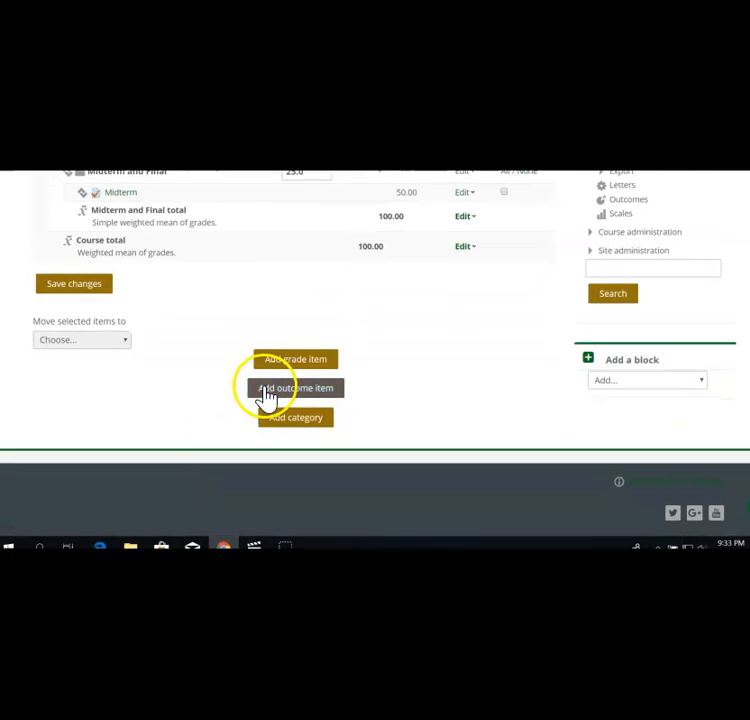
click(306, 366)
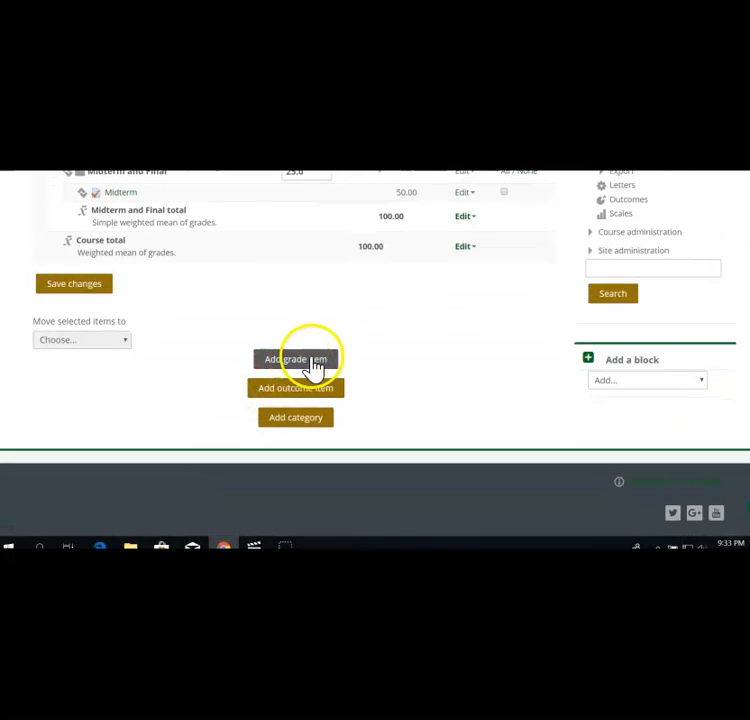
click(326, 360)
click(332, 364)
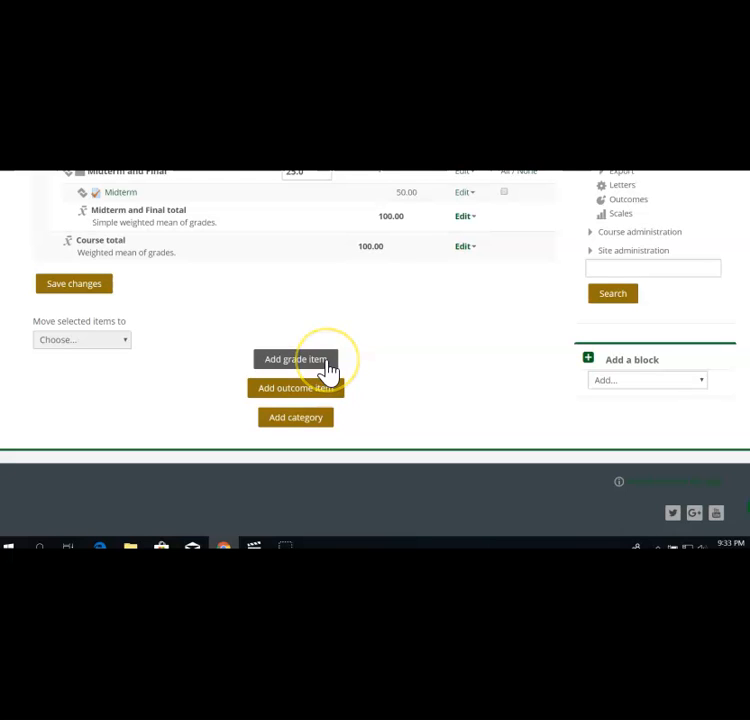
click(330, 368)
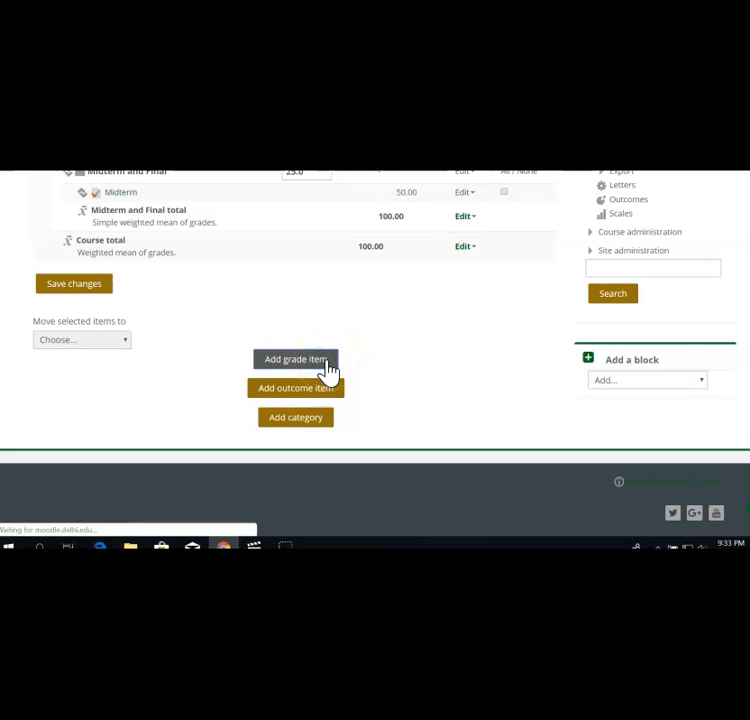
click(244, 383)
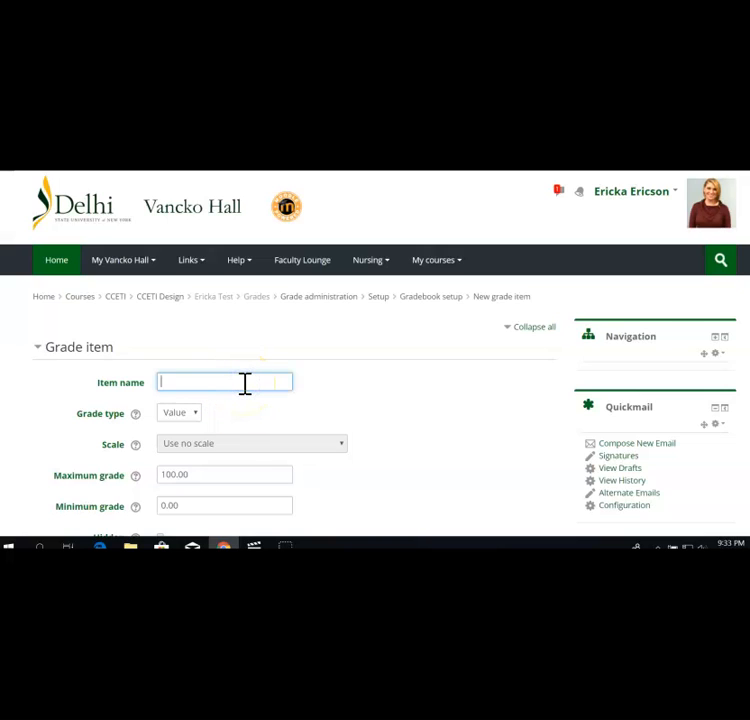
text(In Class Quiz)
Assign the In Class Quiz item to the Quizzes category, save it and check its place in the gradebook setup
scroll(245, 384, down, 3)
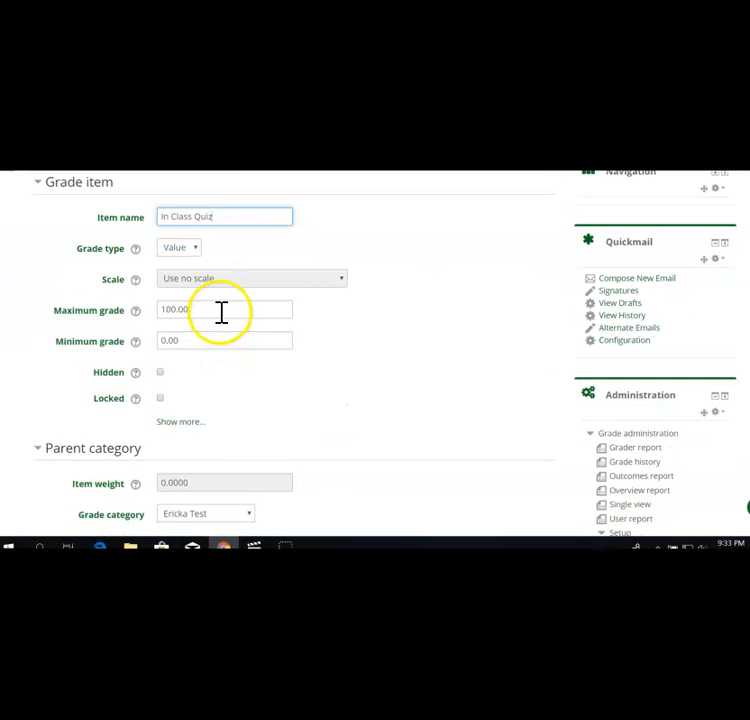
scroll(266, 361, down, 1)
scroll(266, 361, down, 2)
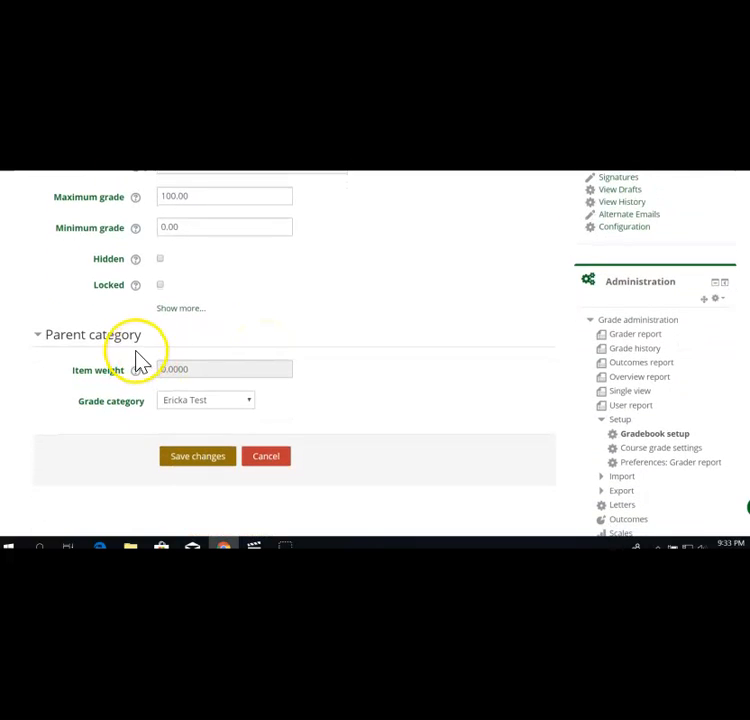
click(184, 401)
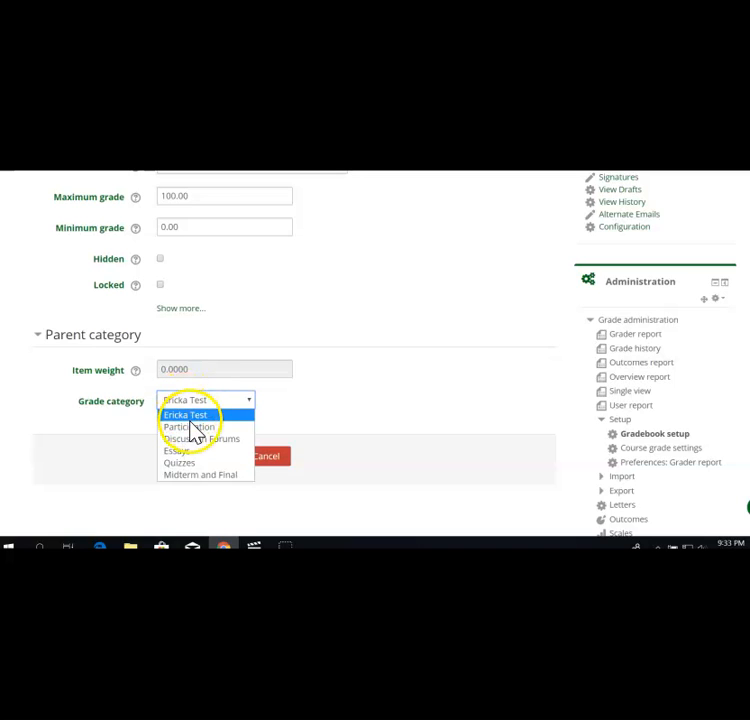
click(190, 464)
click(190, 470)
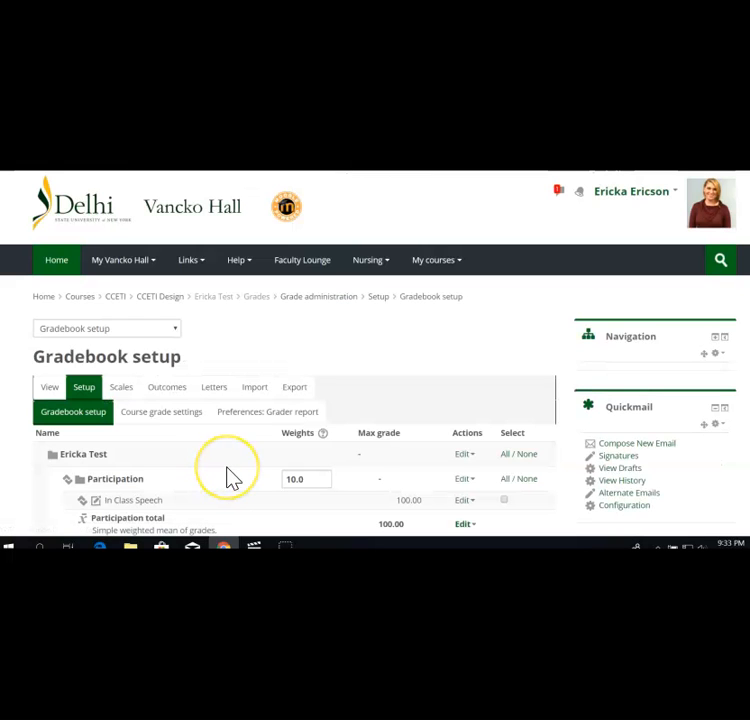
scroll(229, 479, down, 5)
scroll(229, 479, up, 2)
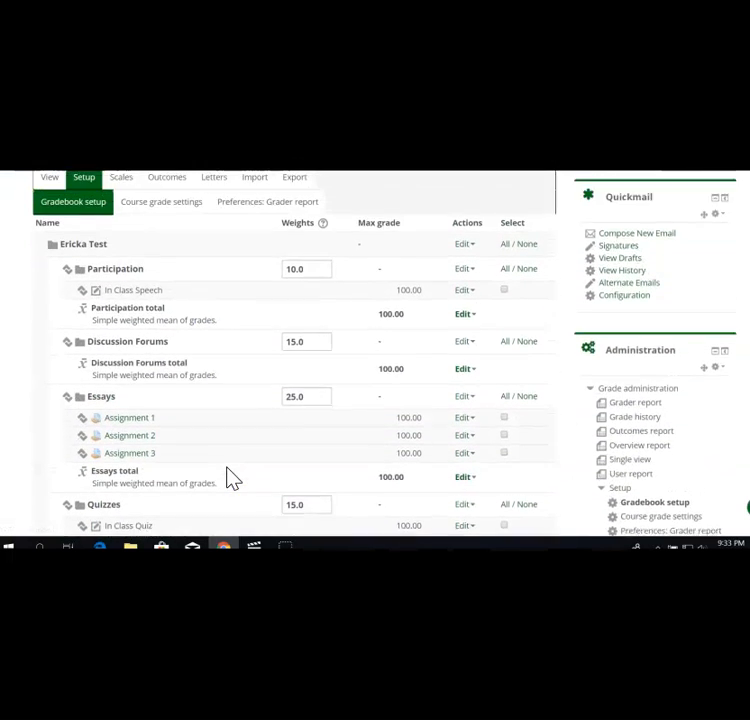